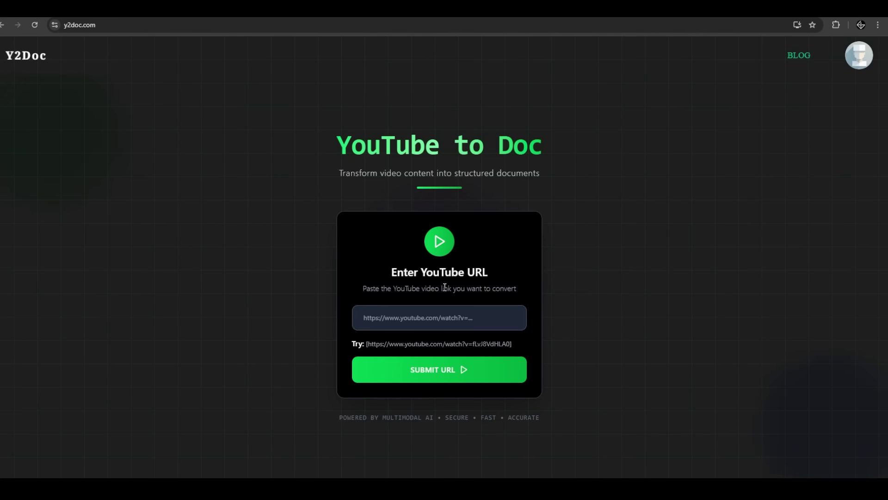
Step: Paste the Vidu YouTube video link into the Y2Doc URL field
{"action": "left_click", "coordinate": [438, 321]}
{"action": "type", "text": "https://www.youtube.com/watch?v=CJcfEOTbiwg"}
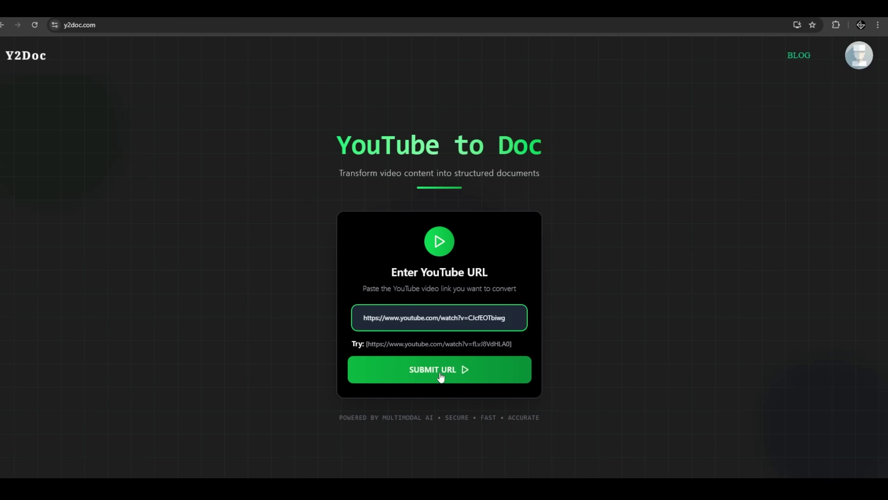
Step: Submit the Vidu link and confirm it to generate a timestamped Markdown document with screenshots
{"action": "left_click", "coordinate": [441, 374]}
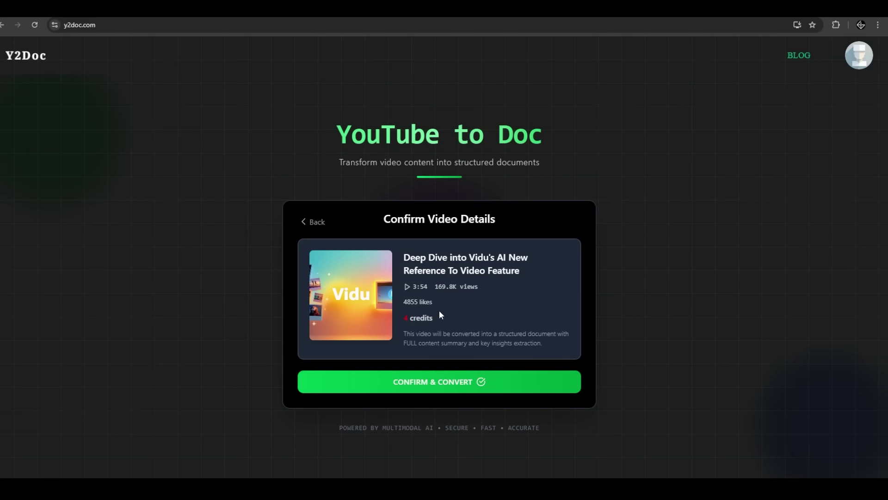
{"action": "left_click", "coordinate": [429, 386]}
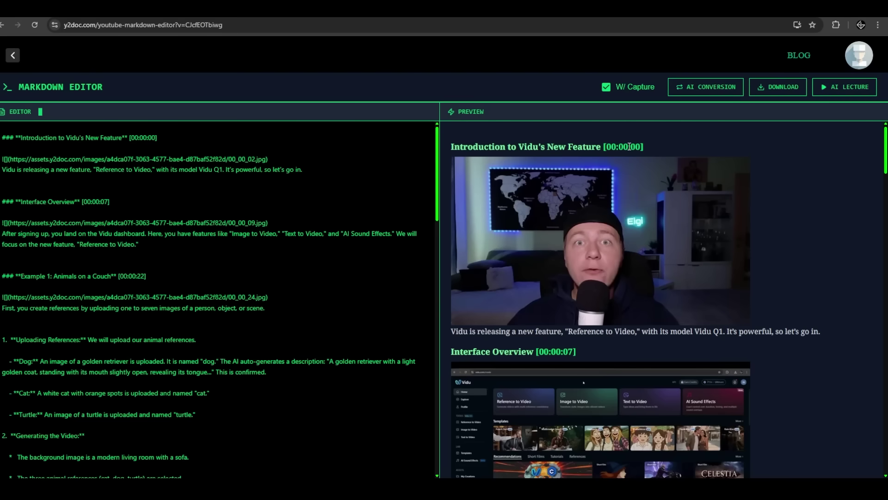
{"action": "scroll", "coordinate": [641, 246], "scroll_direction": "down", "scroll_amount": 3}
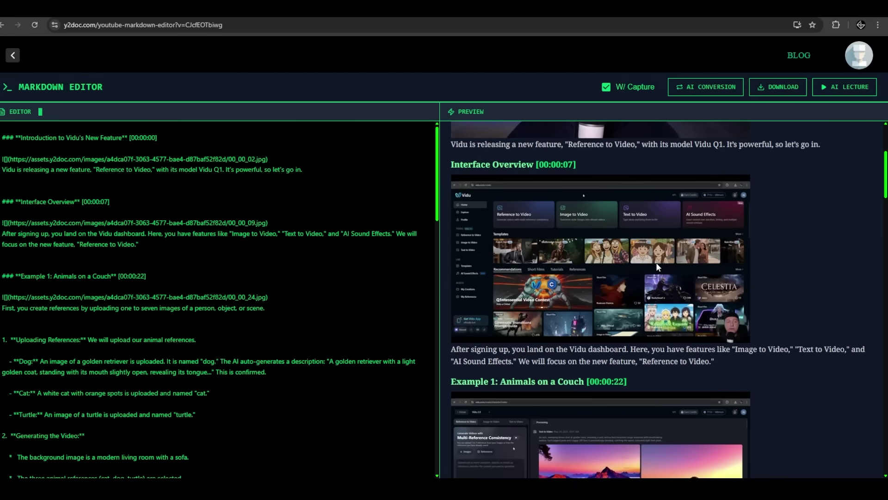
{"action": "scroll", "coordinate": [656, 263], "scroll_direction": "down", "scroll_amount": 3}
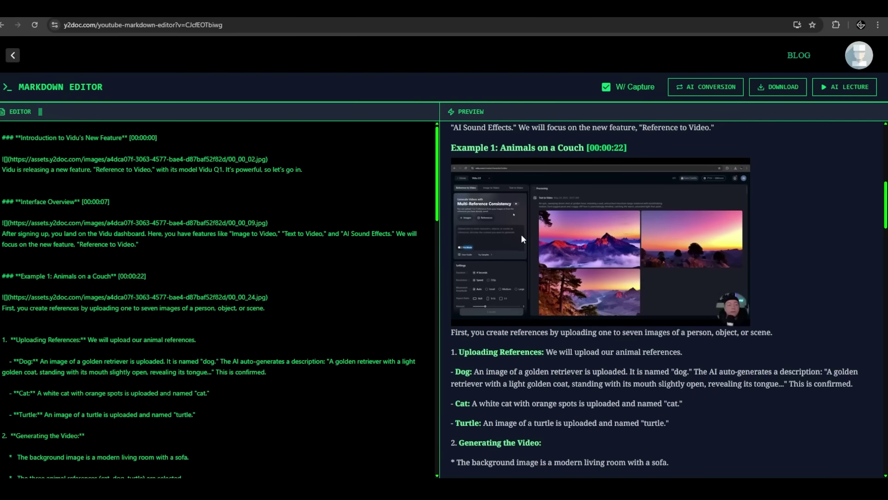
{"action": "scroll", "coordinate": [541, 272], "scroll_direction": "down", "scroll_amount": 2}
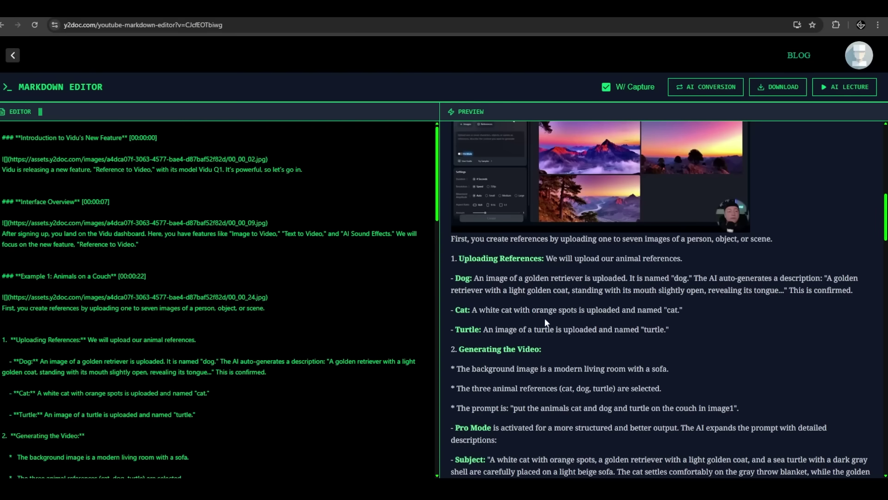
{"action": "scroll", "coordinate": [557, 310], "scroll_direction": "down", "scroll_amount": 2}
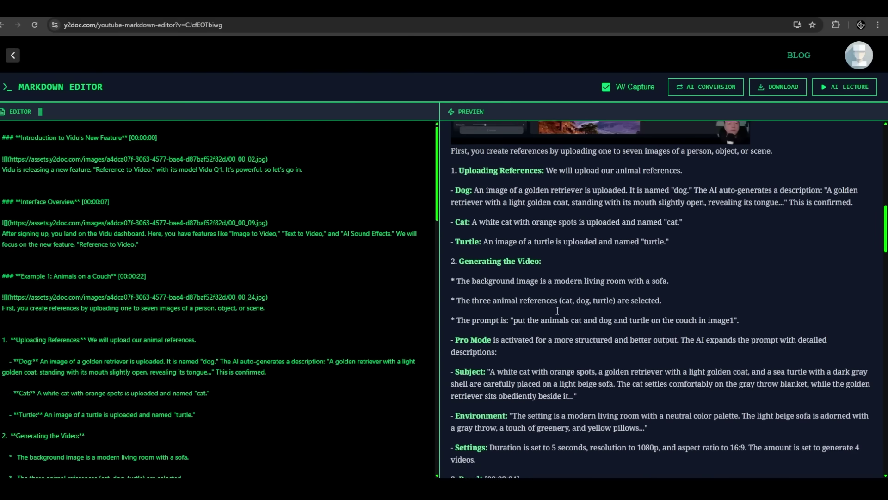
{"action": "scroll", "coordinate": [557, 310], "scroll_direction": "down", "scroll_amount": 1}
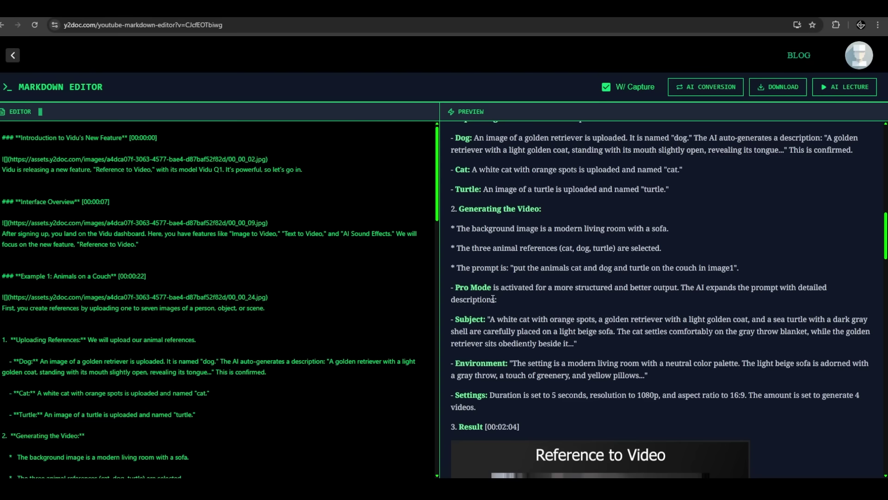
{"action": "scroll", "coordinate": [504, 300], "scroll_direction": "down", "scroll_amount": 3}
{"action": "scroll", "coordinate": [527, 287], "scroll_direction": "down", "scroll_amount": 3}
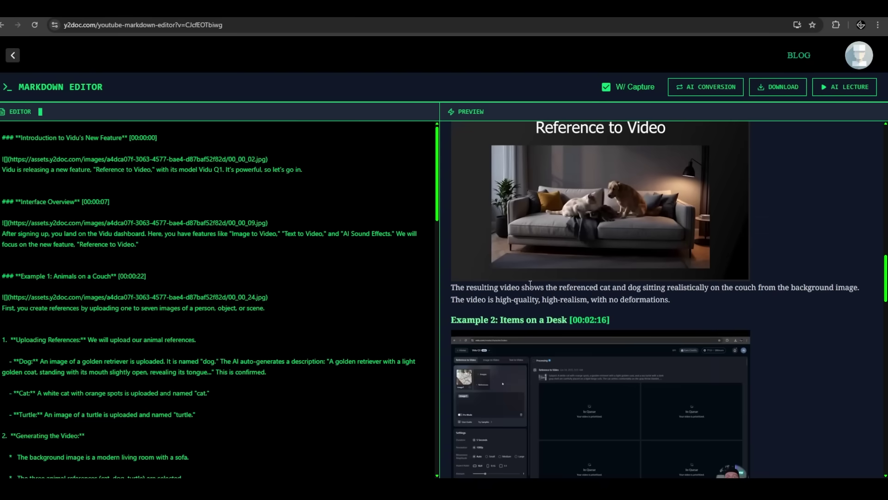
{"action": "scroll", "coordinate": [532, 285], "scroll_direction": "down", "scroll_amount": 3}
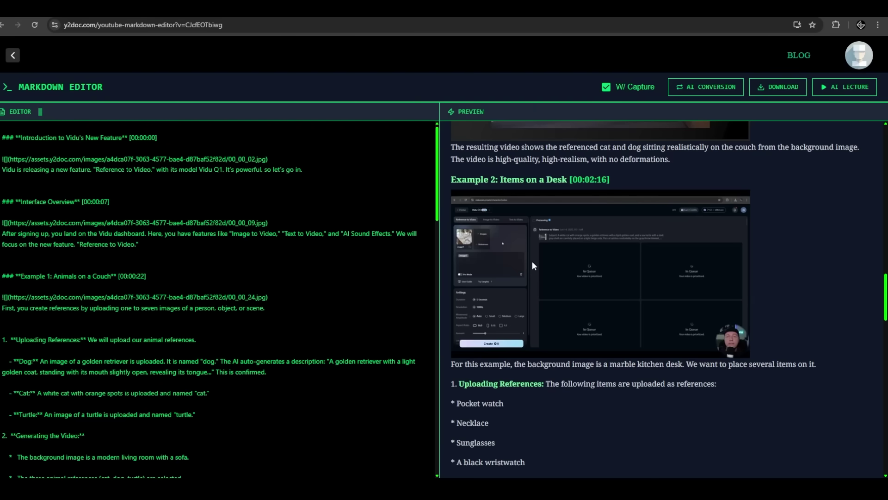
{"action": "scroll", "coordinate": [532, 261], "scroll_direction": "down", "scroll_amount": 4}
{"action": "scroll", "coordinate": [542, 263], "scroll_direction": "down", "scroll_amount": 4}
{"action": "scroll", "coordinate": [543, 263], "scroll_direction": "down", "scroll_amount": 3}
{"action": "scroll", "coordinate": [542, 260], "scroll_direction": "down", "scroll_amount": 2}
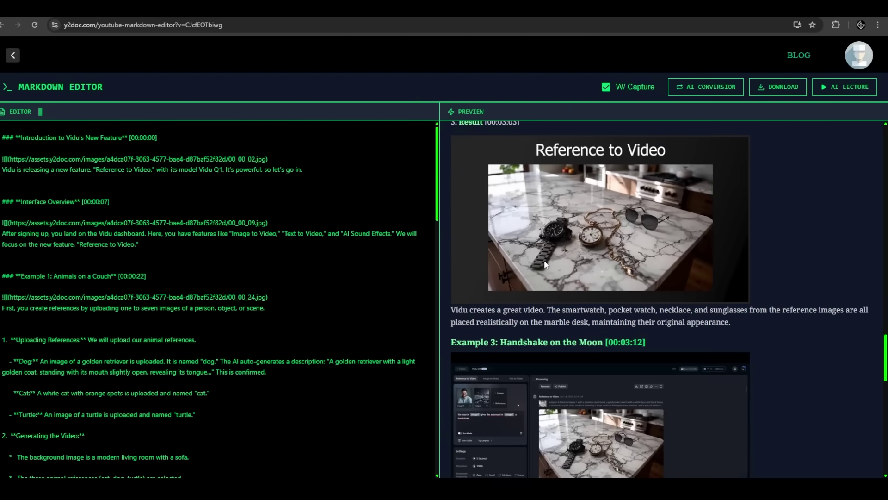
{"action": "scroll", "coordinate": [542, 260], "scroll_direction": "down", "scroll_amount": 4}
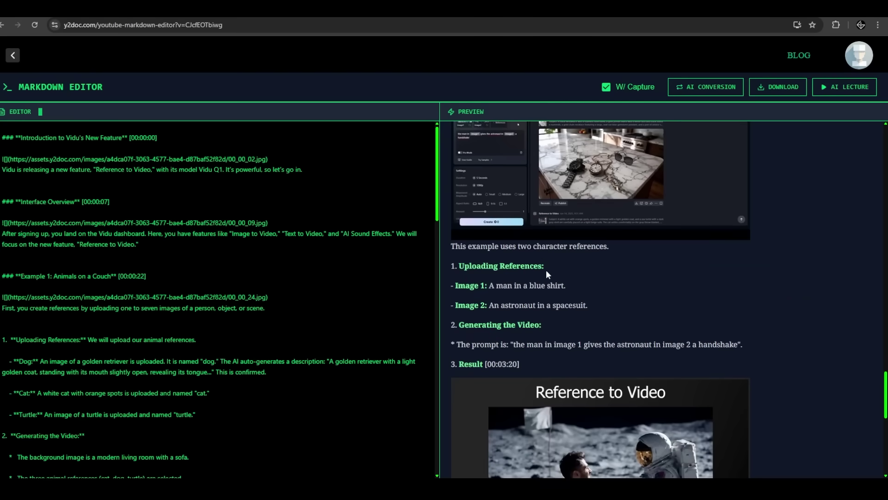
{"action": "scroll", "coordinate": [546, 271], "scroll_direction": "down", "scroll_amount": 5}
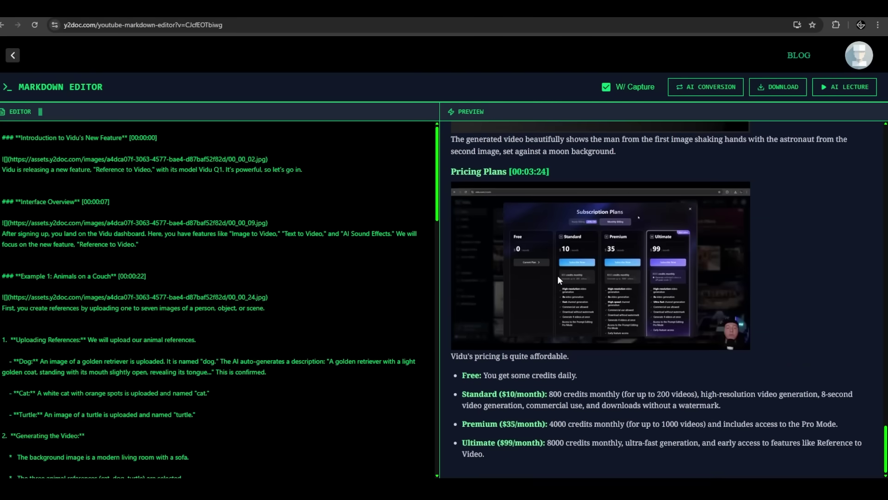
Step: Drop the screenshots from the document and download it as a PDF
{"action": "left_click", "coordinate": [607, 87]}
{"action": "scroll", "coordinate": [581, 287], "scroll_direction": "up", "scroll_amount": 5}
{"action": "scroll", "coordinate": [581, 287], "scroll_direction": "up", "scroll_amount": 5}
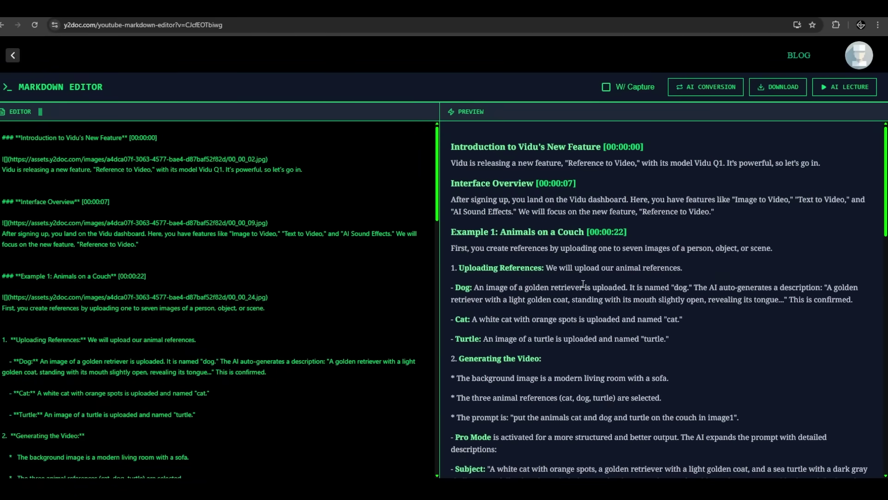
{"action": "scroll", "coordinate": [588, 195], "scroll_direction": "up", "scroll_amount": 3}
{"action": "left_click", "coordinate": [771, 90]}
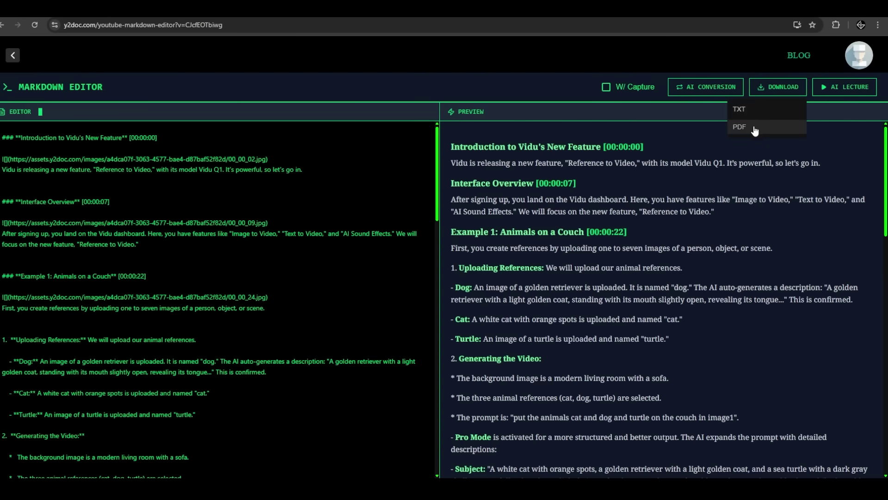
{"action": "left_click", "coordinate": [755, 128]}
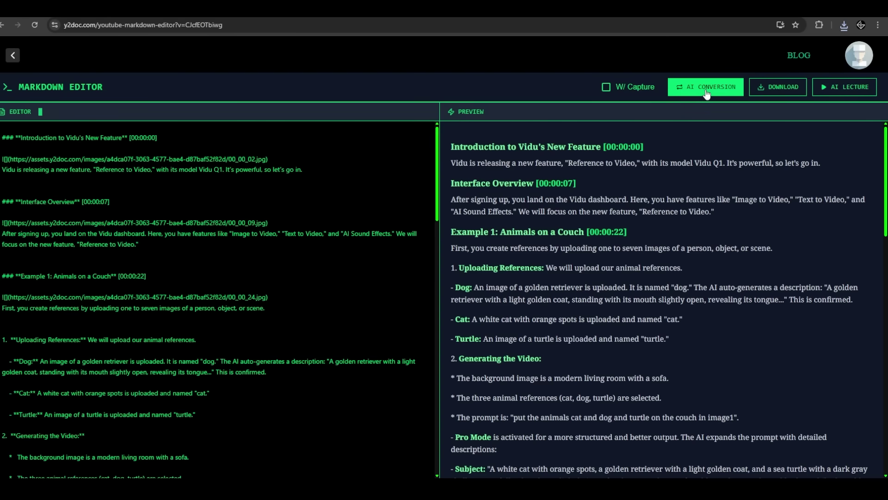
Step: Apply an AI conversion with Product Review style and German as the output language
{"action": "left_click", "coordinate": [707, 91]}
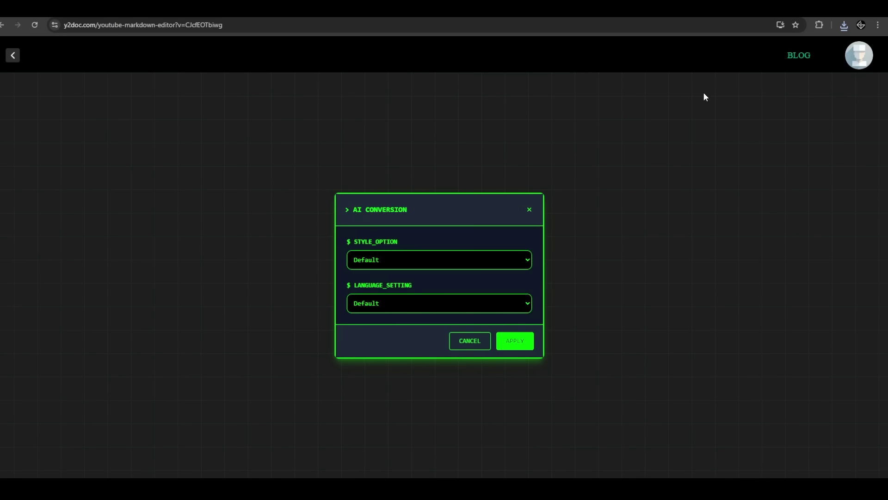
{"action": "left_click", "coordinate": [425, 261]}
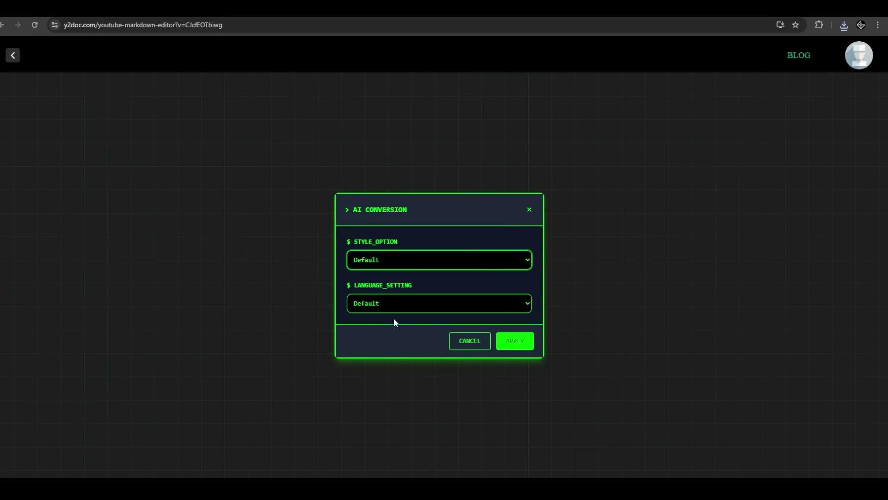
{"action": "left_click", "coordinate": [409, 298]}
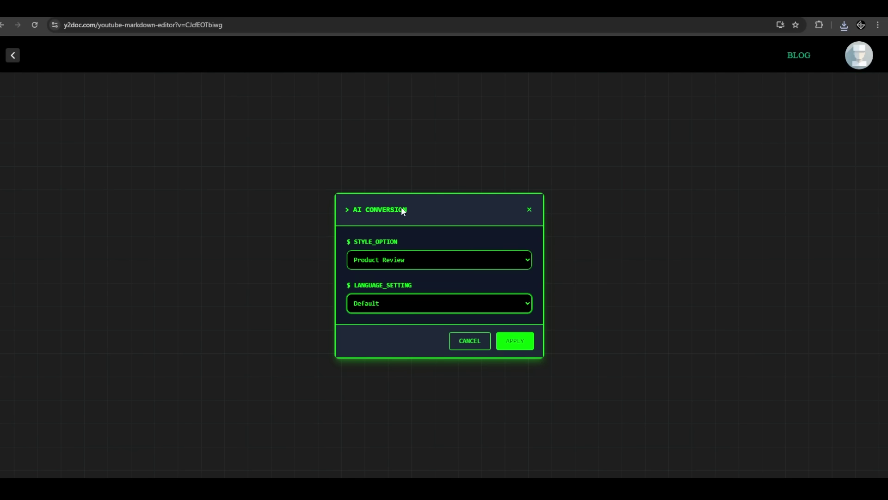
{"action": "left_click", "coordinate": [515, 340]}
{"action": "left_click", "coordinate": [515, 340]}
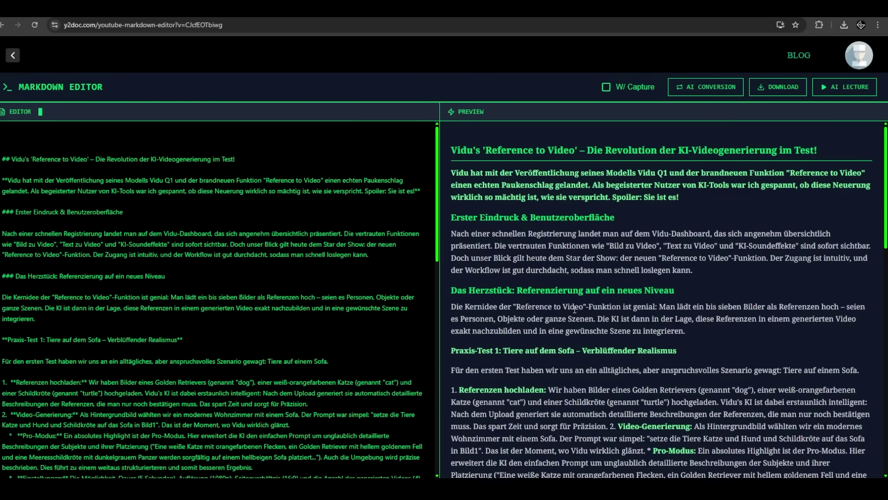
{"action": "scroll", "coordinate": [498, 352], "scroll_direction": "down", "scroll_amount": 5}
{"action": "scroll", "coordinate": [506, 222], "scroll_direction": "down", "scroll_amount": 5}
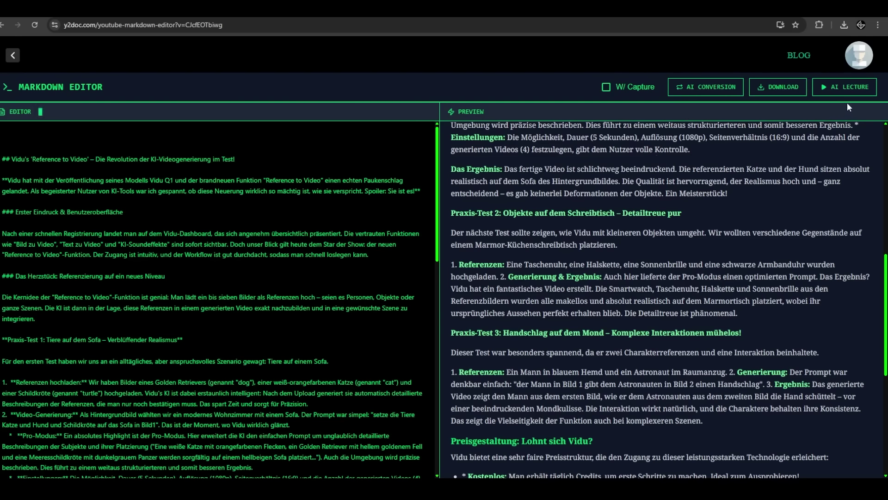
Step: Generate an AI lecture from the Vidu document, reusing the previous beginner, English settings
{"action": "left_click", "coordinate": [839, 90]}
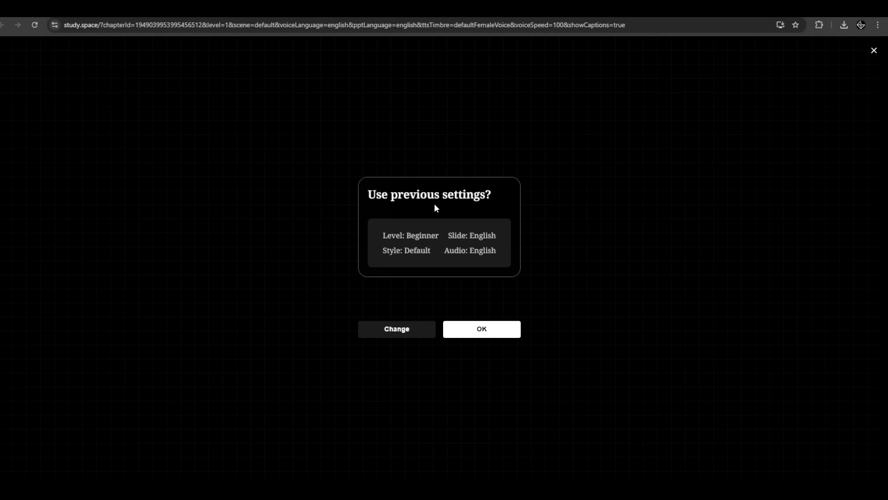
{"action": "left_click", "coordinate": [482, 329]}
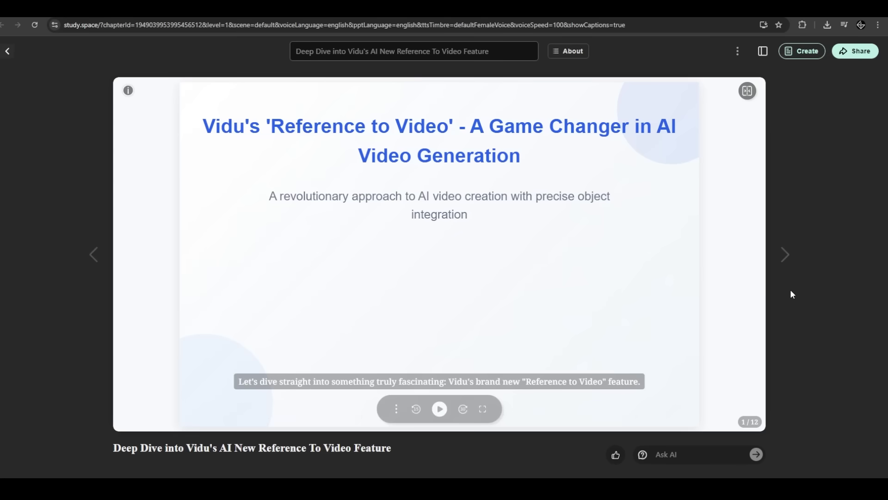
Step: Advance the lecture from slide one through slides two and three to slide four
{"action": "left_click", "coordinate": [789, 258]}
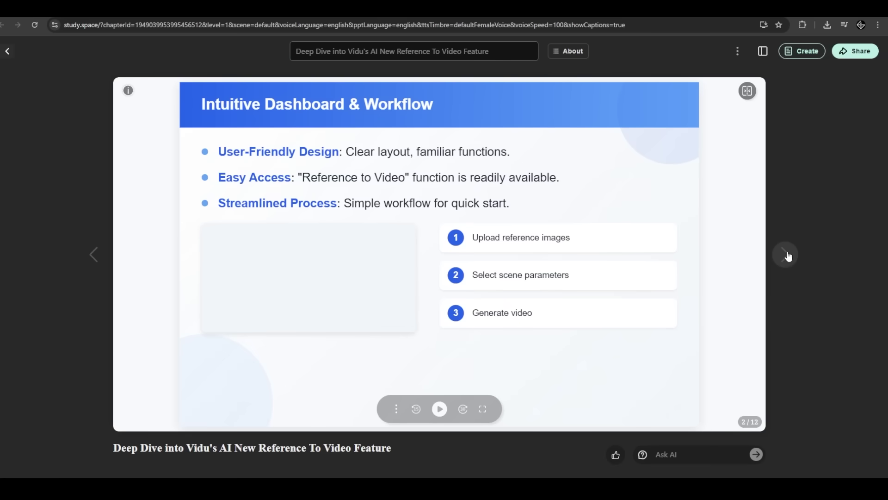
{"action": "left_click", "coordinate": [788, 256]}
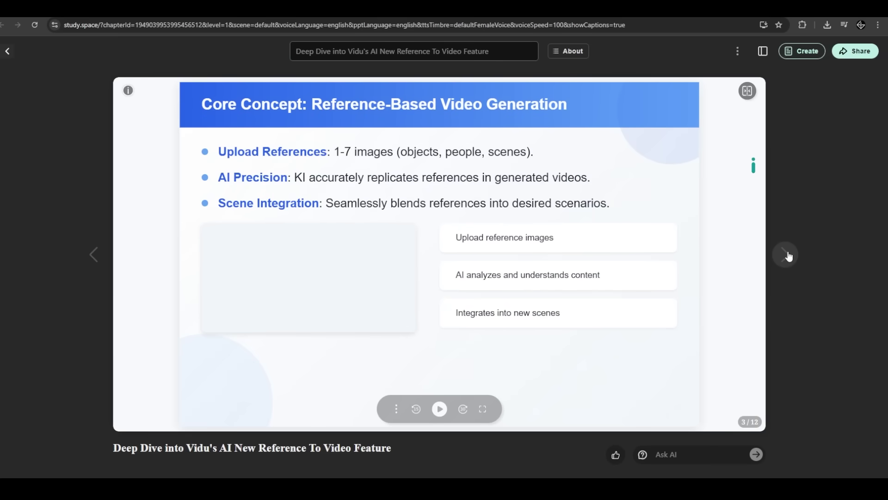
{"action": "left_click", "coordinate": [788, 257]}
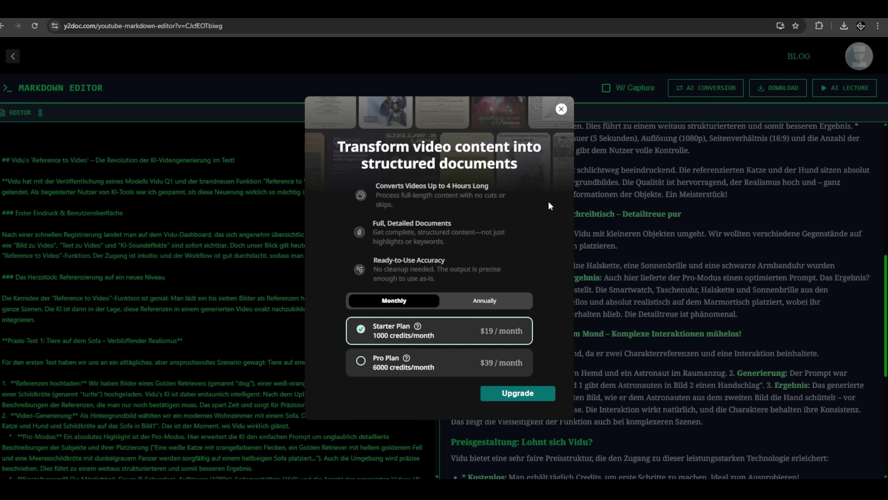